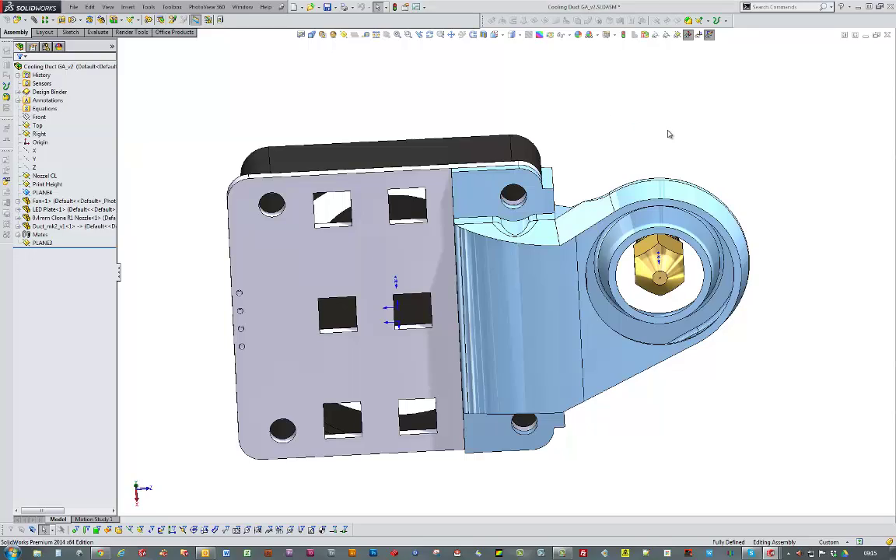
Alternate isometric, bottom and front views to inspect the fan plate underside and nozzle.
key(ctrl+7)
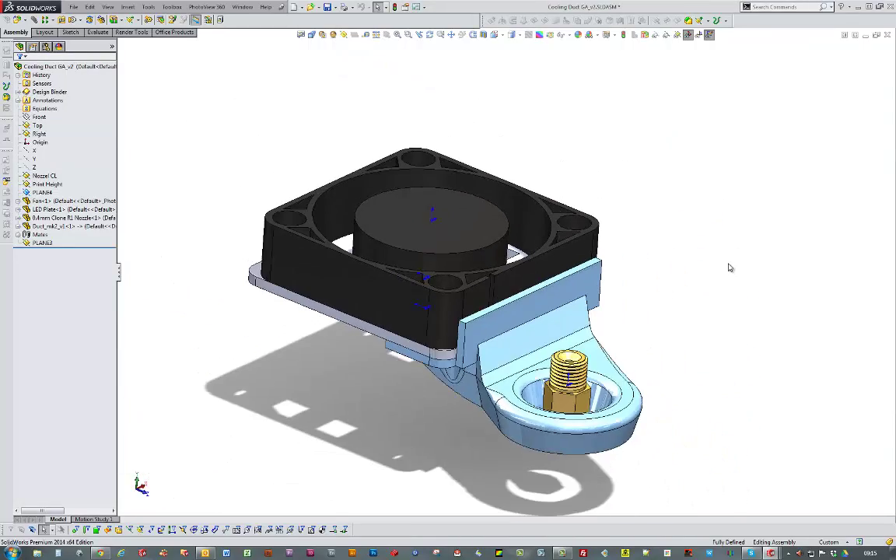
key(ctrl+6)
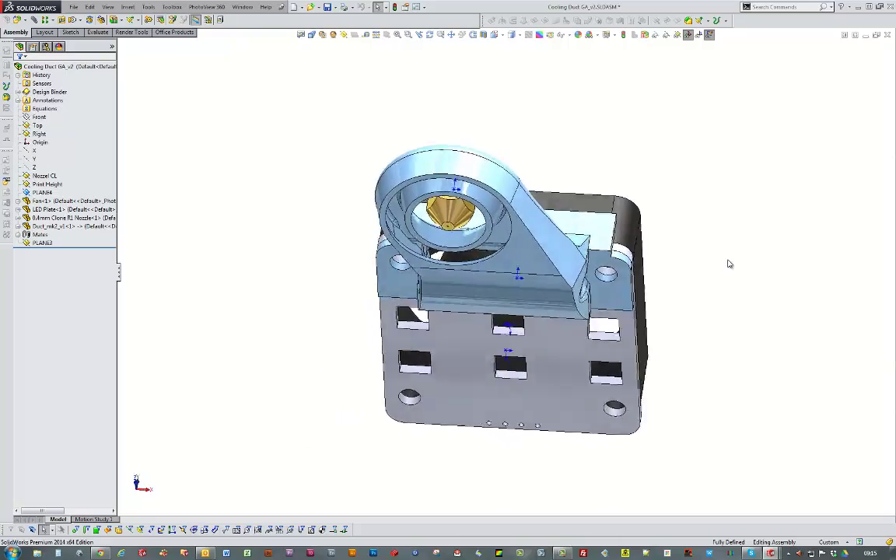
key(ctrl+7)
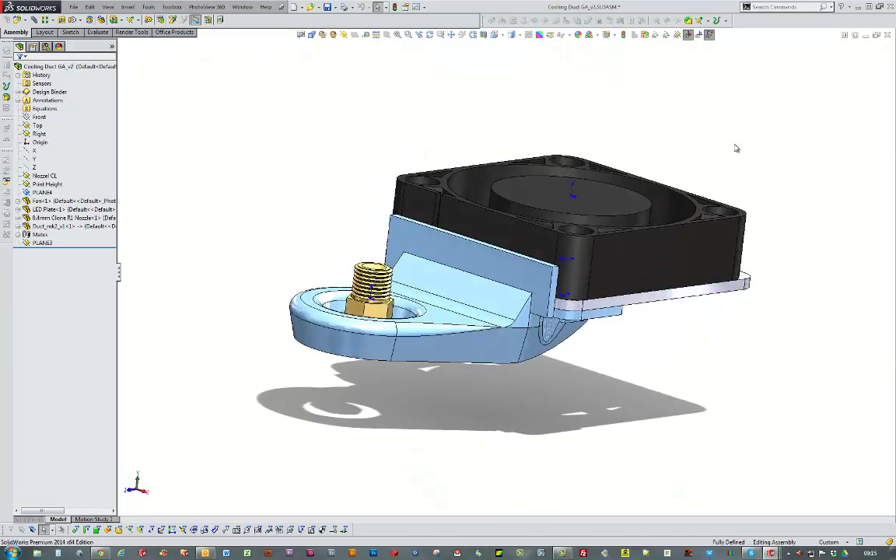
key(ctrl+6)
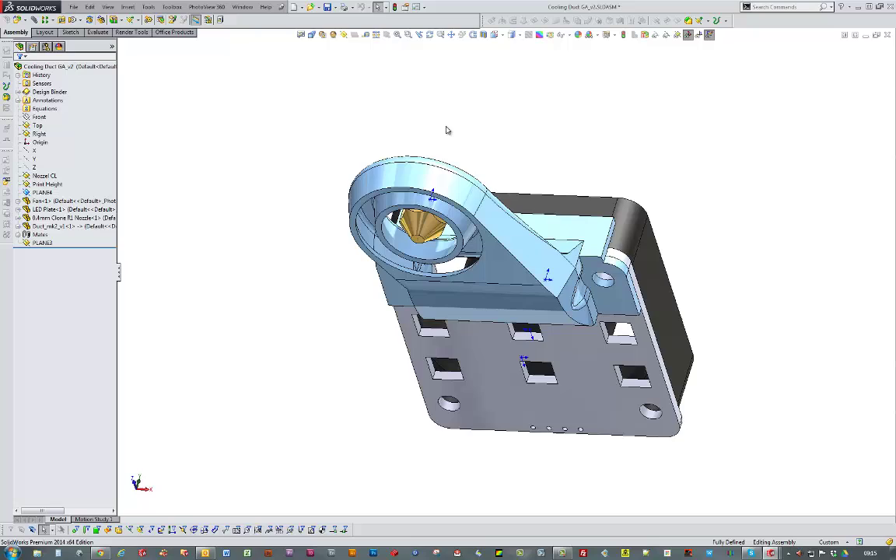
key(ctrl+7)
key(ctrl+6)
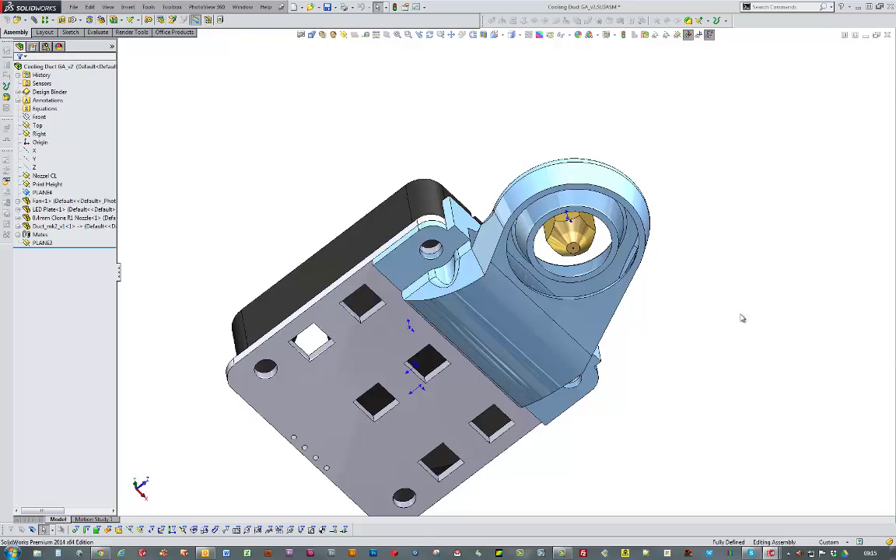
key(ctrl+7)
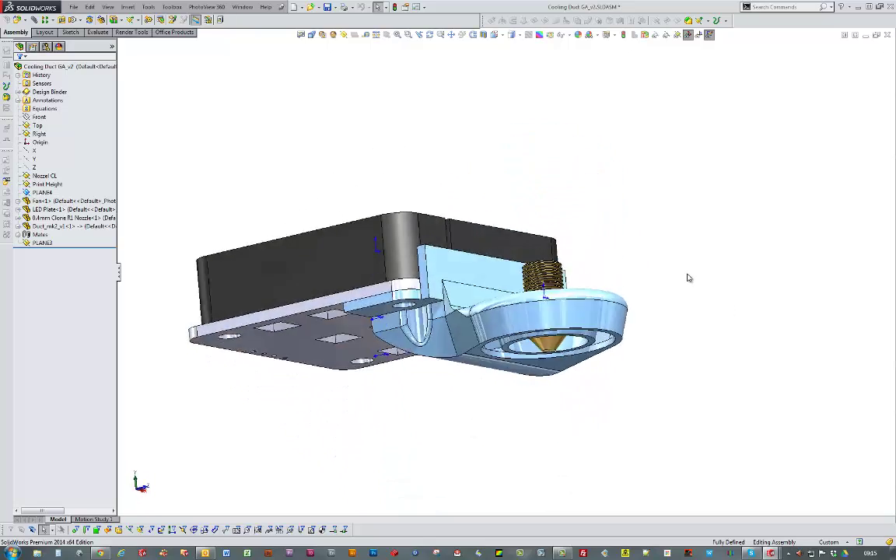
key(ctrl+1)
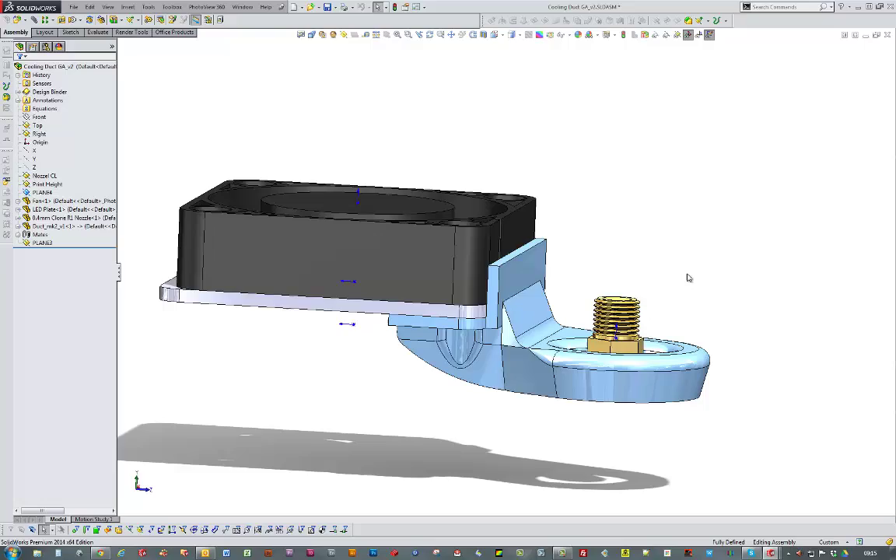
key(ctrl+6)
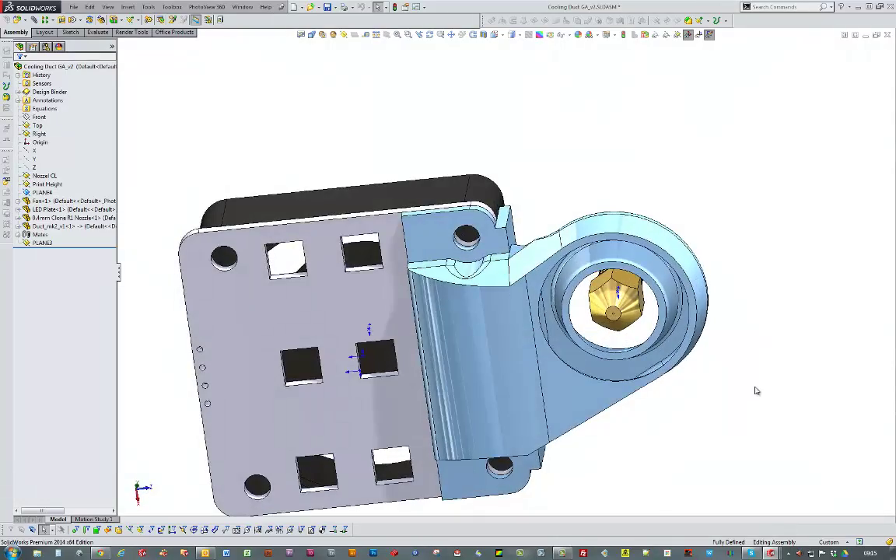
key(ctrl+7)
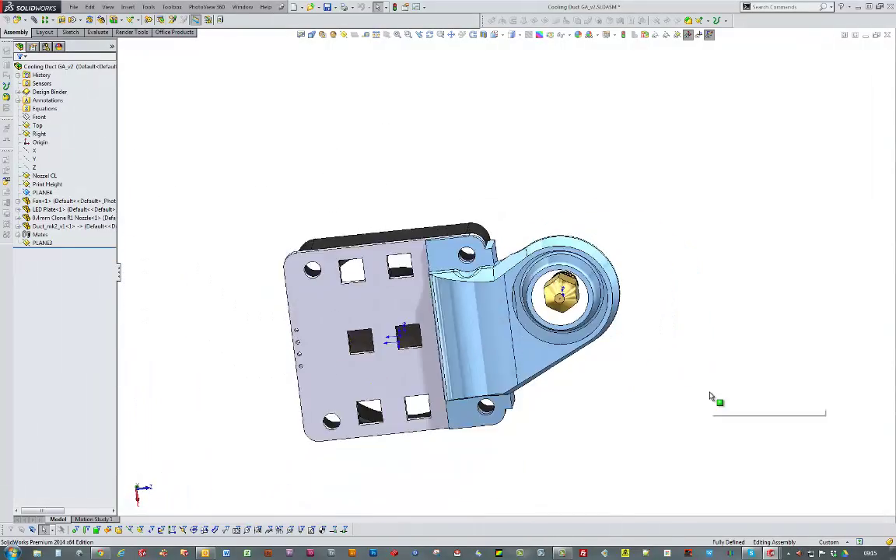
scroll(708, 397, down, 4)
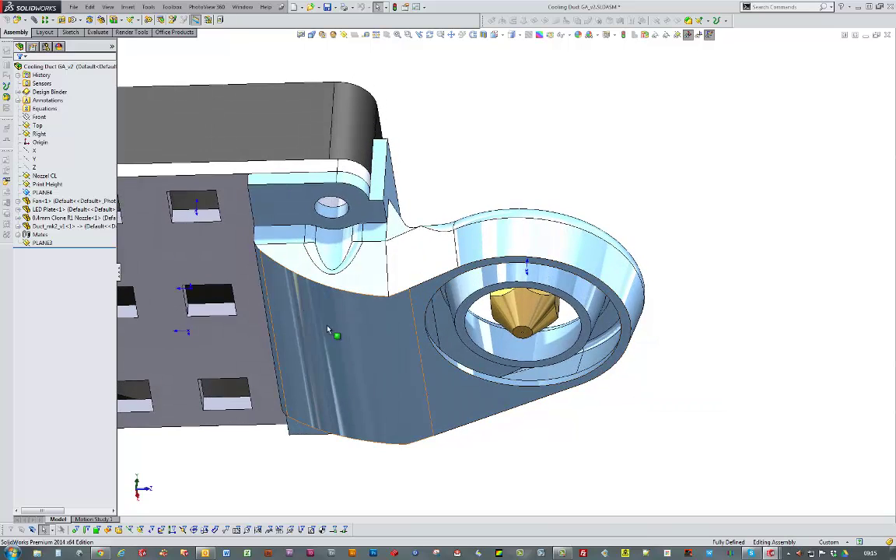
Select the nozzle and view it normal-on, then deselect it.
click(526, 313)
key(ctrl+8)
click(640, 393)
scroll(650, 374, down, 5)
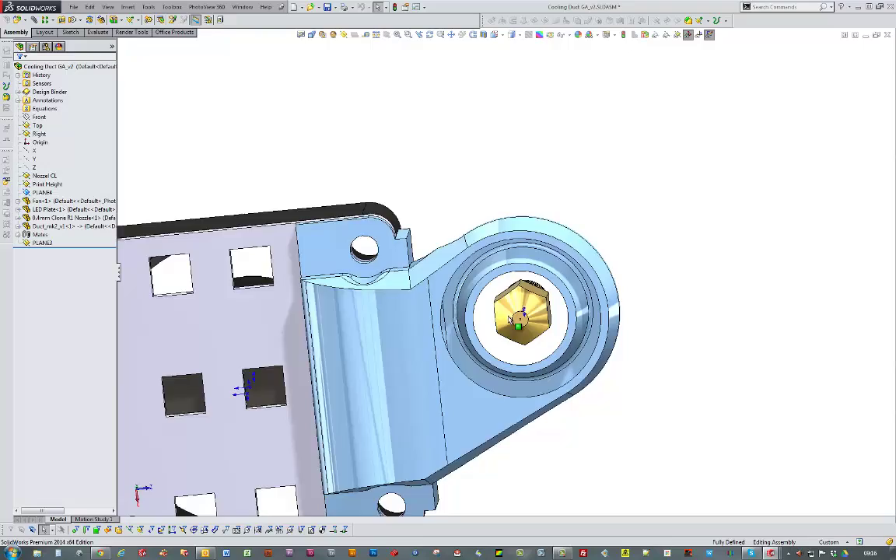
Orbit around the nozzle cone and ring to view them from the side and above.
middle_drag(591, 300, 508, 219)
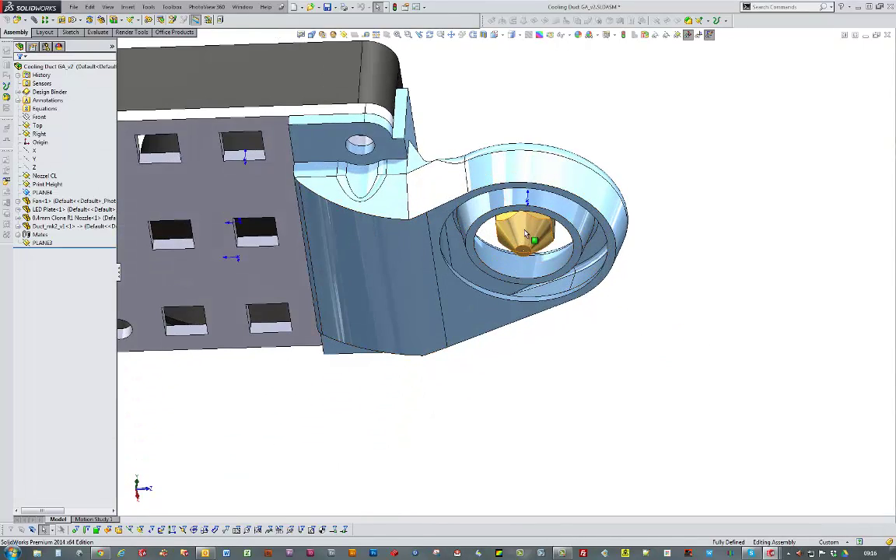
key(Up)
key(Up)
key(Up)
key(Down)
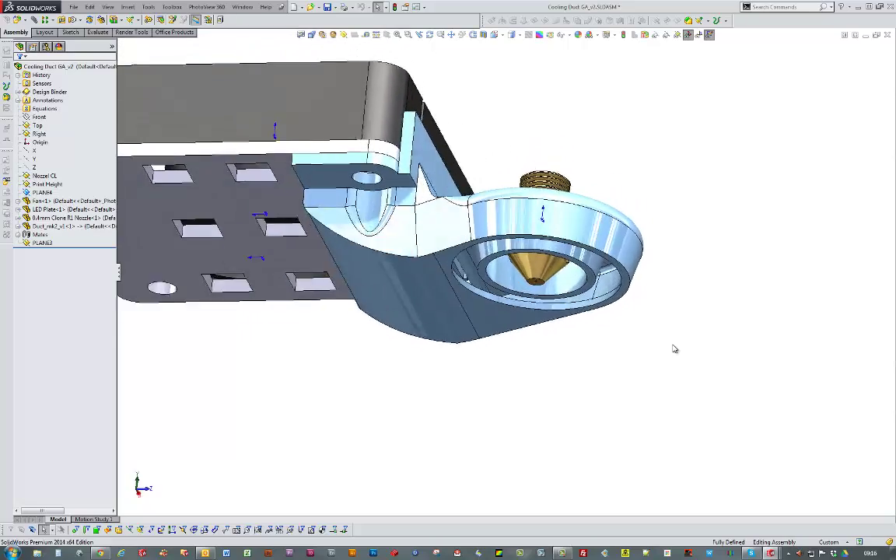
middle_drag(675, 349, 692, 170)
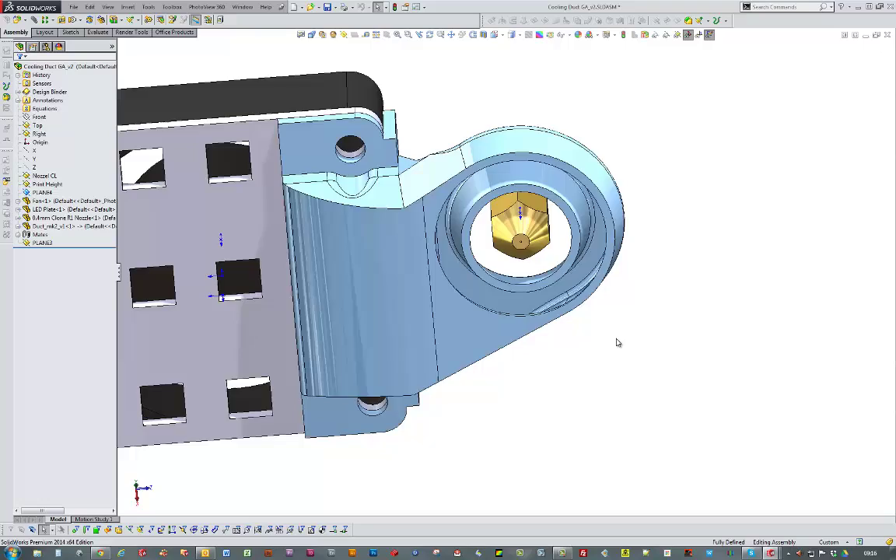
key(Down)
key(Down)
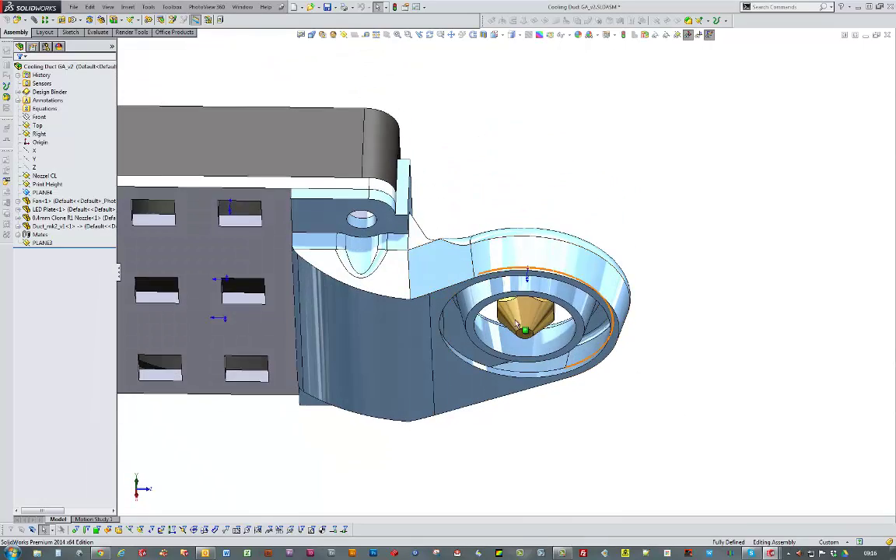
key(f)
Fit the assembly and orbit to an oblique side view with the fan on top.
key(Down)
key(Down)
mouse_move(592, 414)
middle_down()
mouse_move(562, 380)
mouse_move(551, 332)
middle_up()
scroll(552, 332, up, 5)
key(Down)
key(Down)
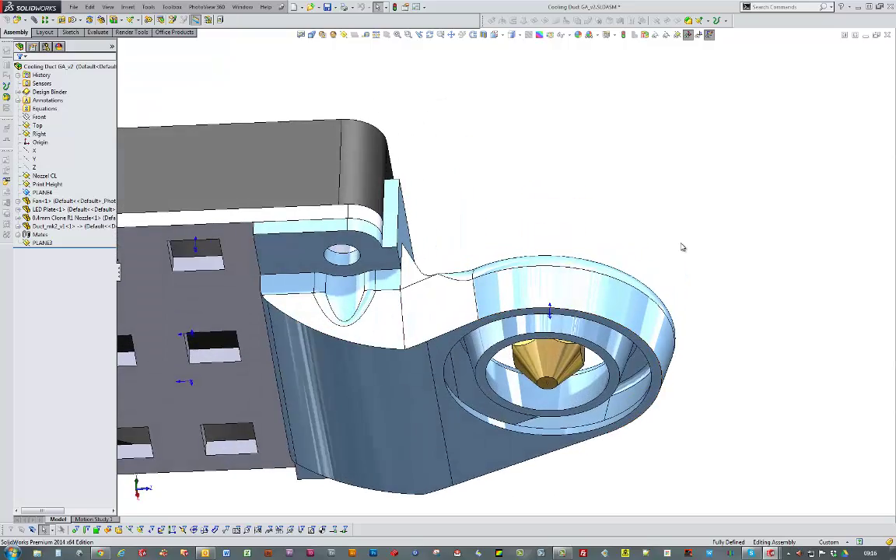
key(f)
mouse_move(683, 247)
middle_down()
mouse_move(744, 333)
mouse_move(617, 320)
middle_up()
key(Down)
key(Down)
key(Down)
key(Down)
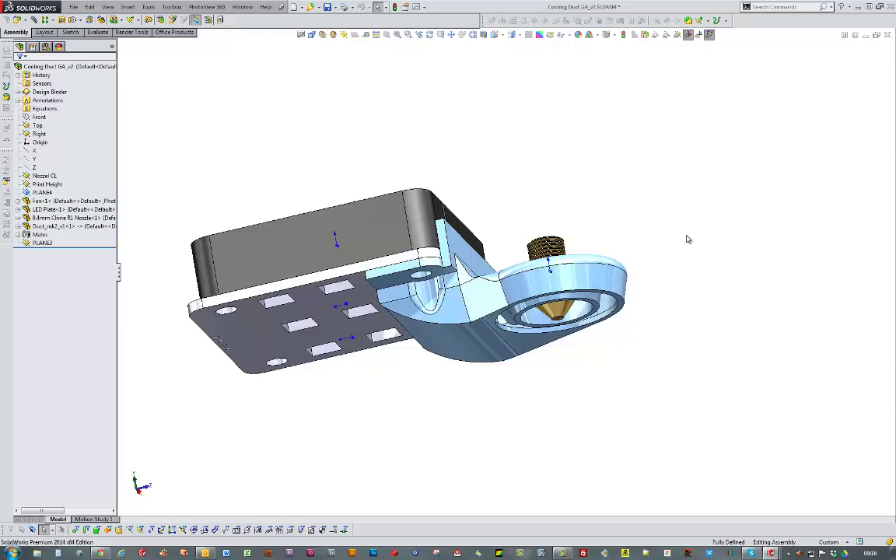
key(Down)
key(Down)
Cut the assembly with a section plane and tilt around the exposed internal channel.
click(483, 36)
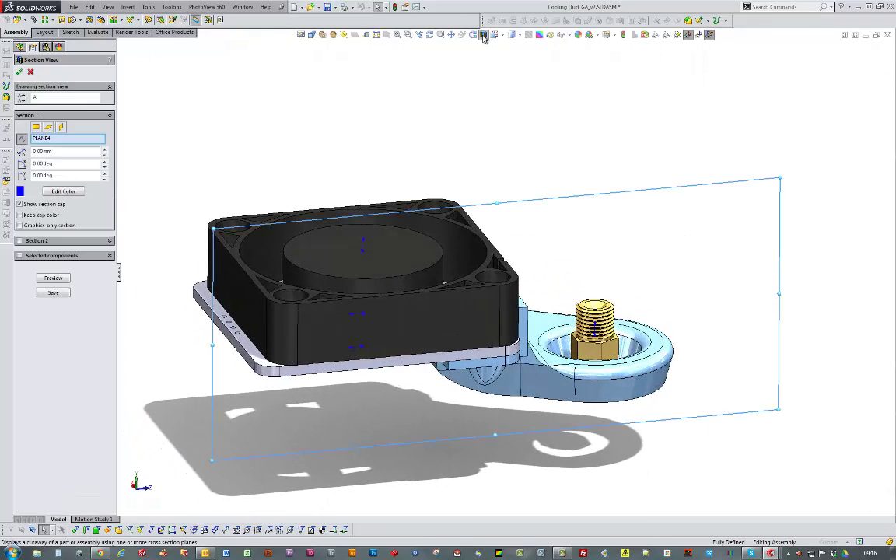
click(869, 49)
key(Up)
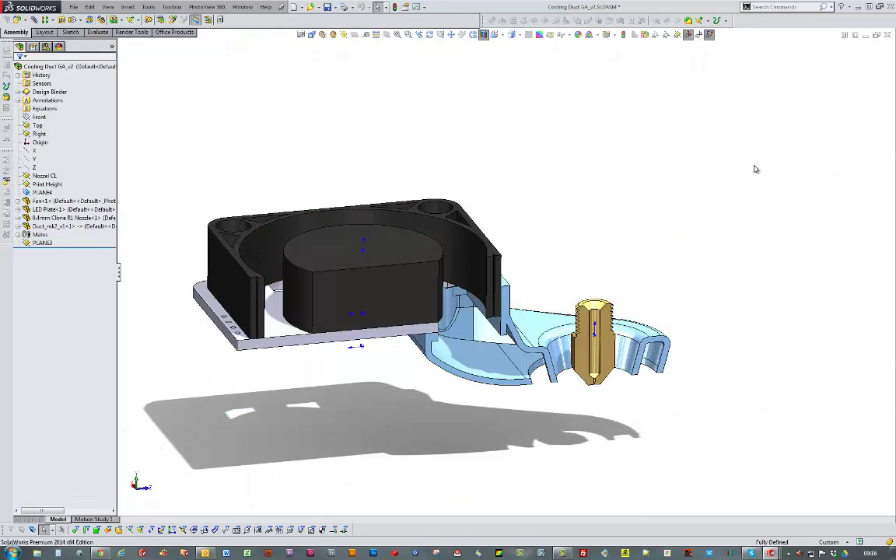
key(Up)
key(Up)
key(Left)
key(Down)
key(Down)
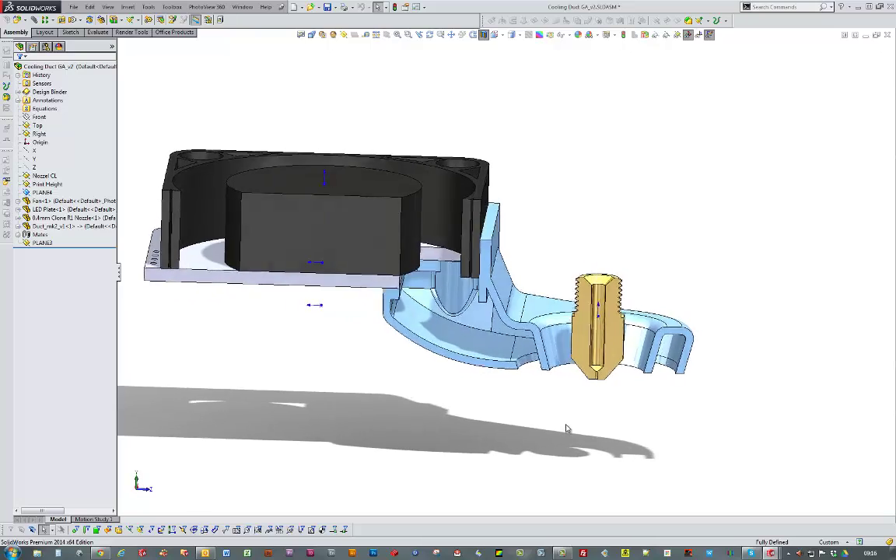
key(Up)
key(Up)
key(Left)
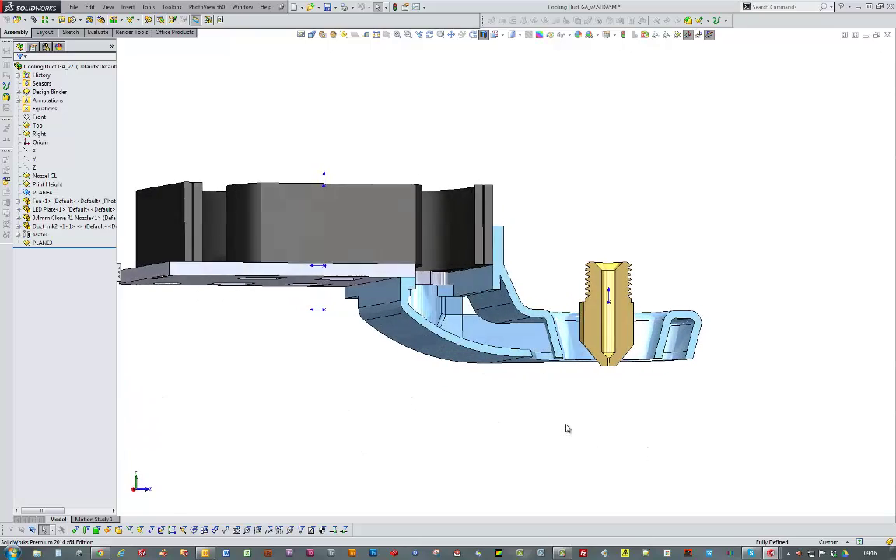
key(Right)
key(Left)
key(Down)
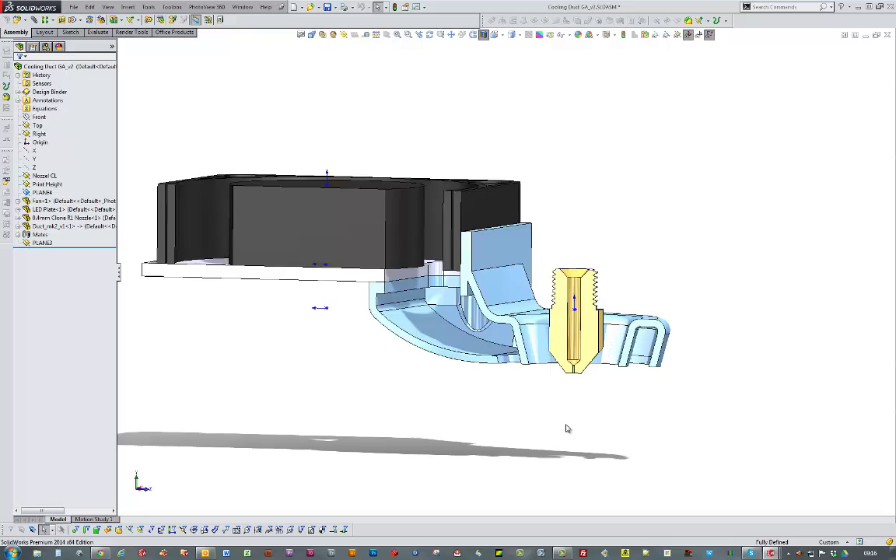
key(Down)
key(Up)
key(Up)
scroll(593, 411, down, 3)
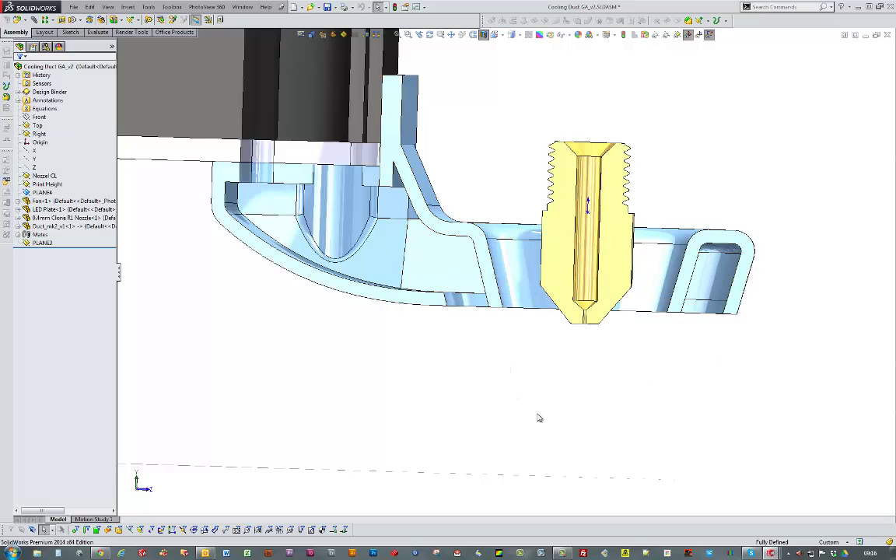
Cycle through isometric, front and bottom views of the sectioned assembly.
key(ctrl+7)
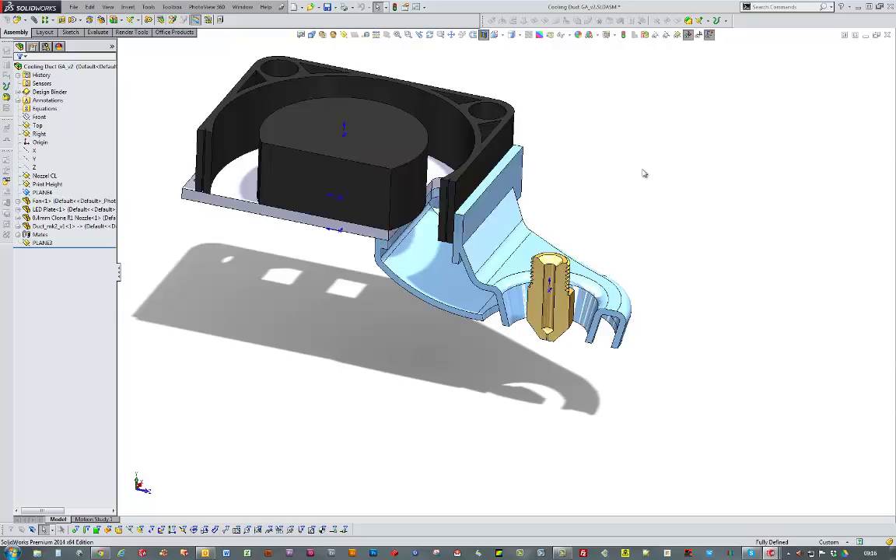
key(ctrl+1)
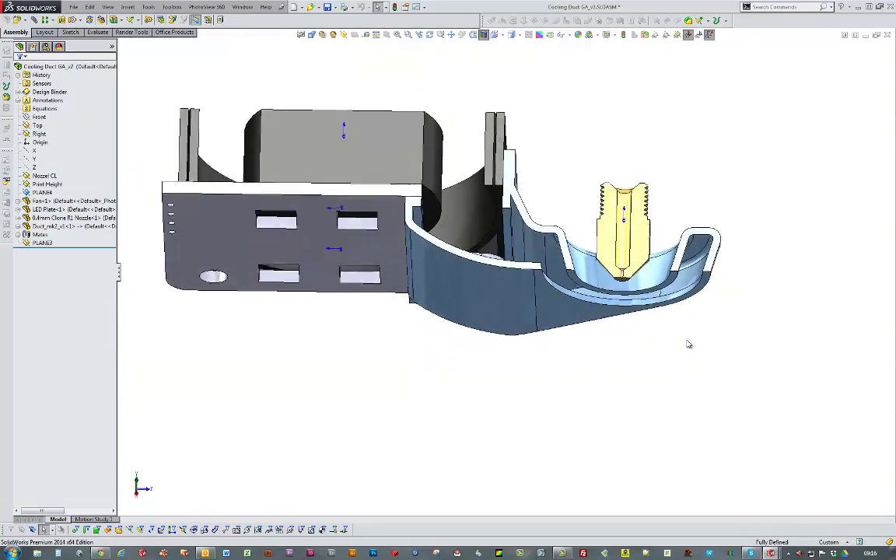
key(ctrl+7)
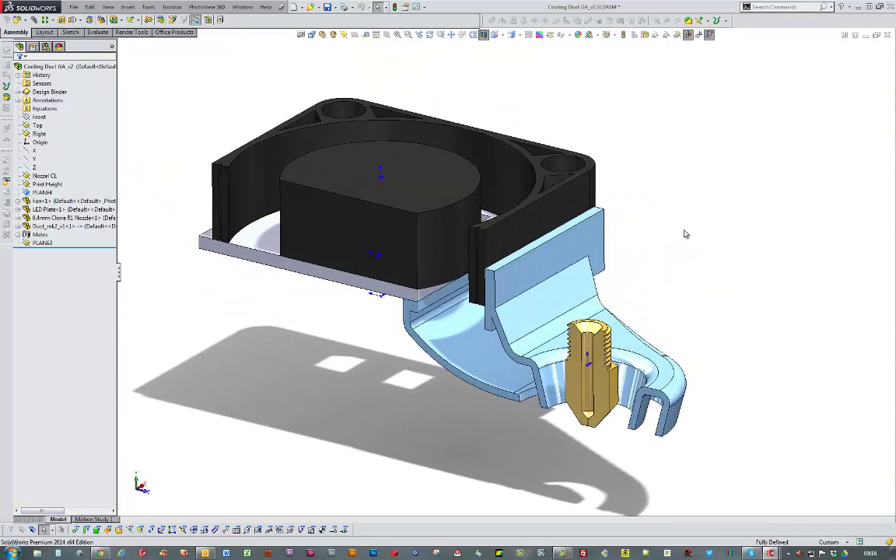
key(ctrl+6)
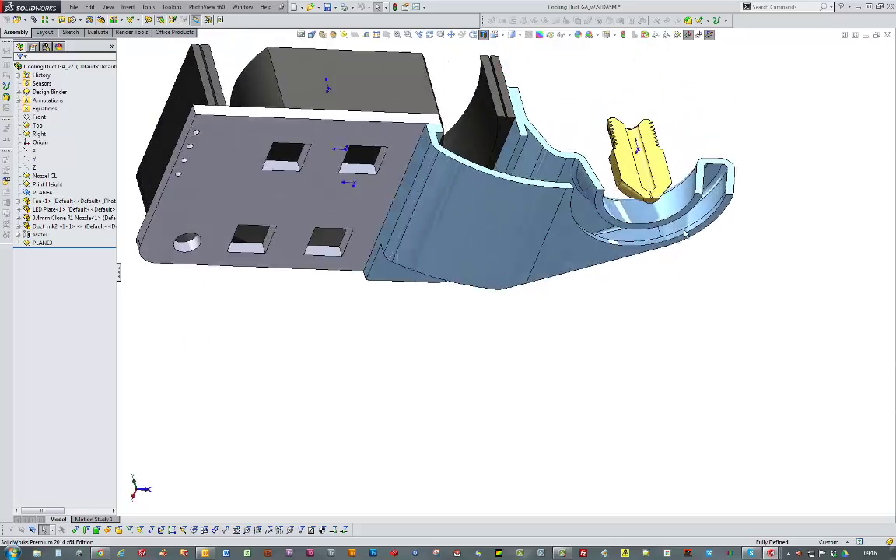
key(ctrl+7)
key(ctrl+1)
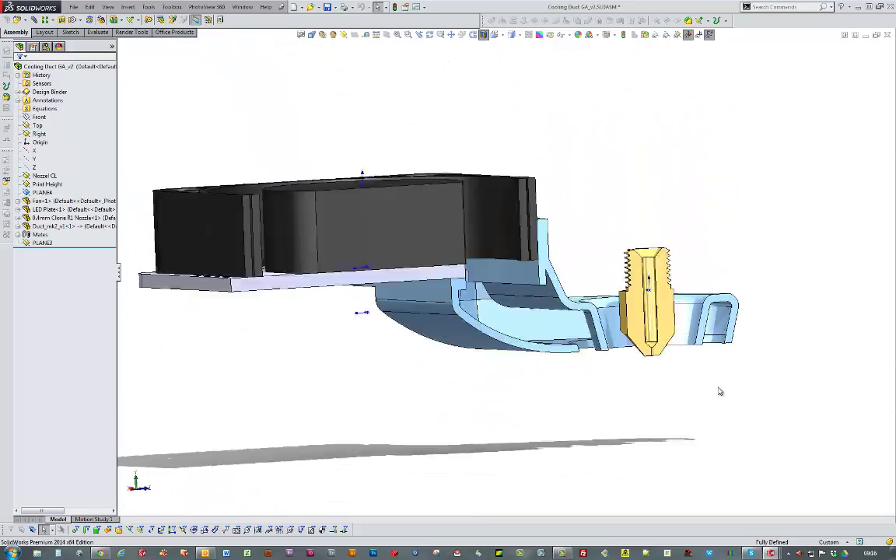
key(ctrl+6)
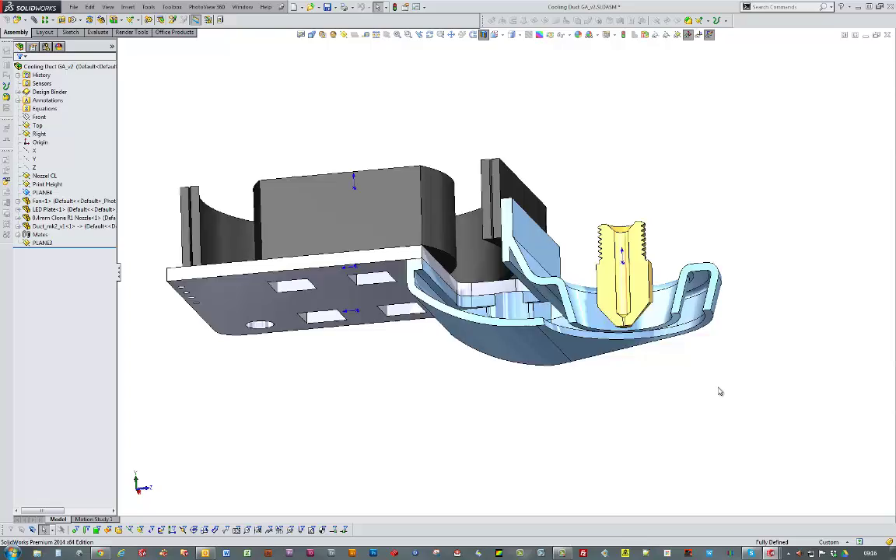
key(ctrl+7)
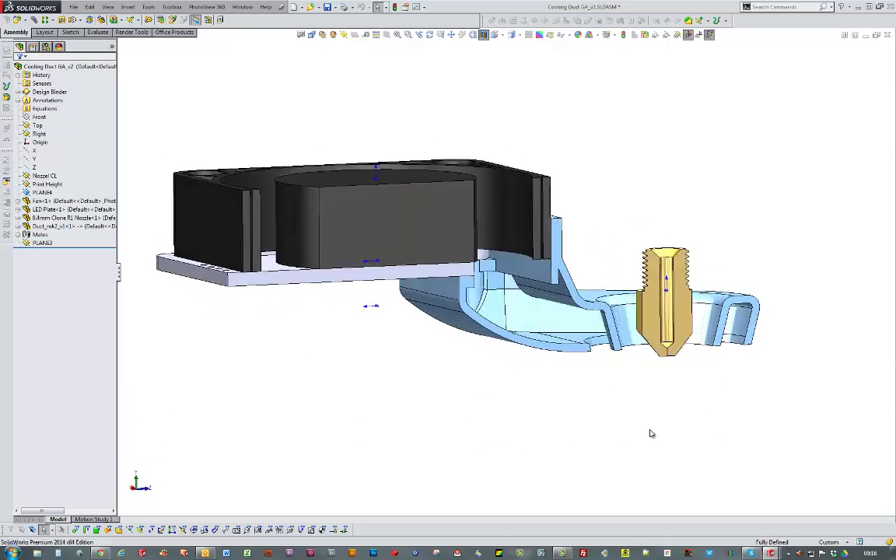
key(ctrl+7)
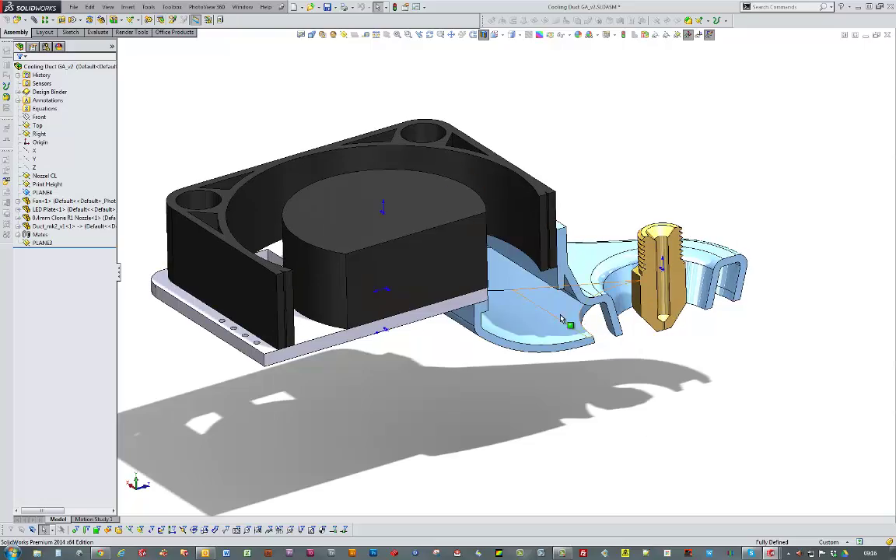
Orbit the sectioned assembly to inspect the fan, duct and brass nozzle.
mouse_move(562, 319)
middle_down()
mouse_move(598, 372)
mouse_move(656, 340)
middle_up()
scroll(451, 259, down, 5)
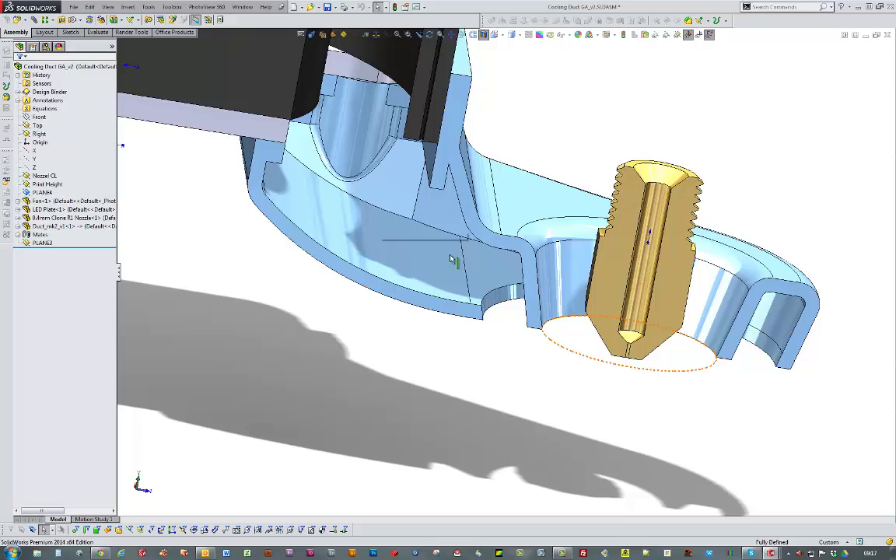
scroll(545, 385, up, 5)
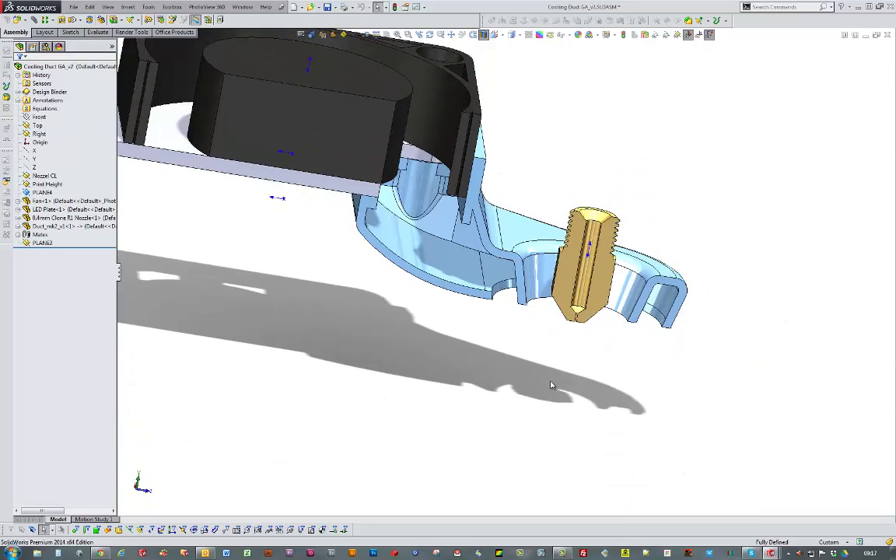
scroll(553, 381, down, 3)
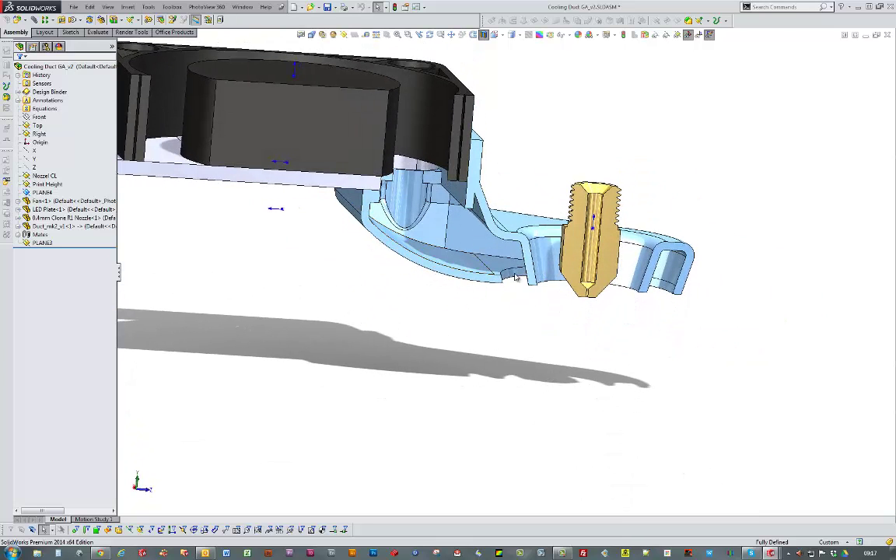
middle_drag(515, 278, 666, 278)
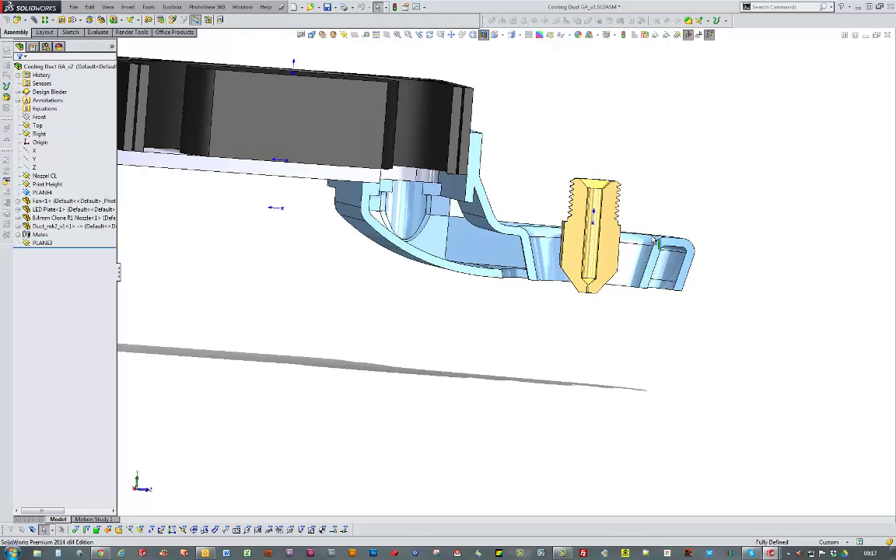
middle_drag(666, 361, 526, 268)
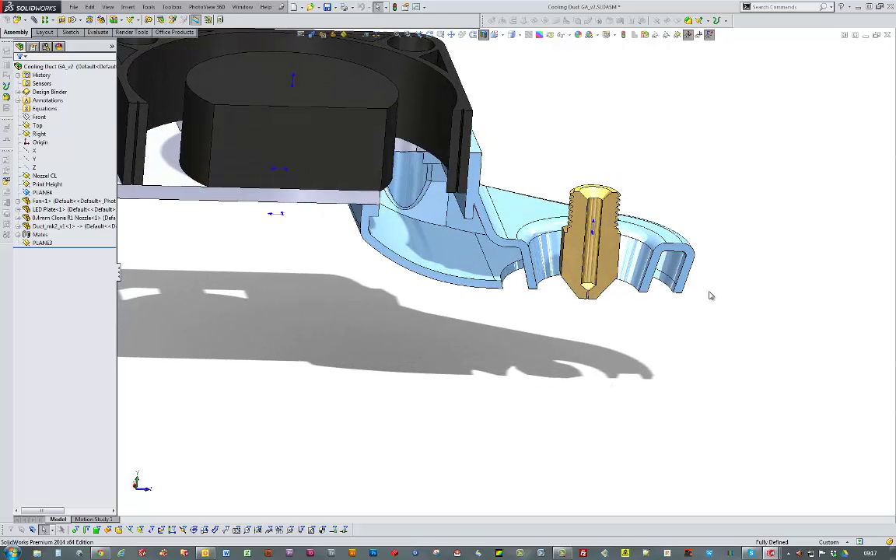
mouse_move(729, 394)
middle_down()
mouse_move(698, 332)
mouse_move(752, 291)
mouse_move(446, 268)
middle_up()
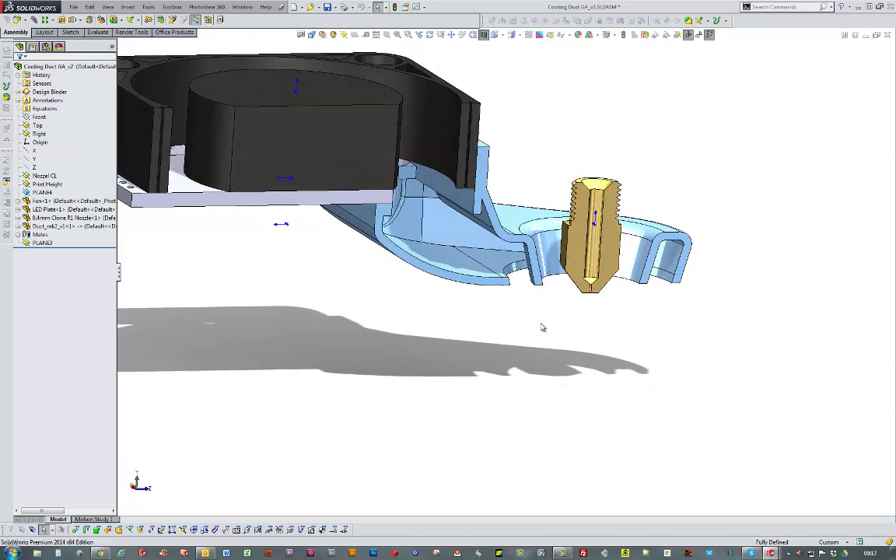
middle_drag(668, 366, 738, 307)
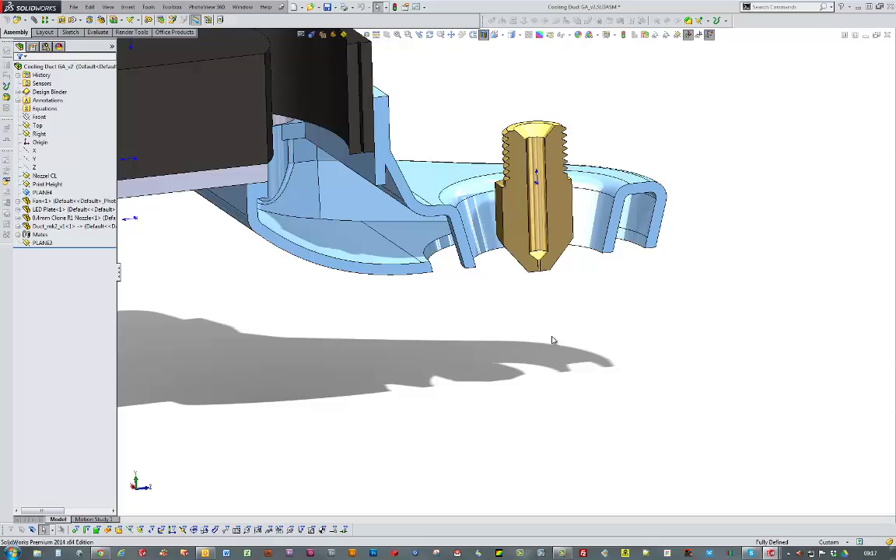
mouse_move(609, 326)
middle_down()
mouse_move(500, 294)
mouse_move(577, 269)
mouse_move(580, 336)
middle_up()
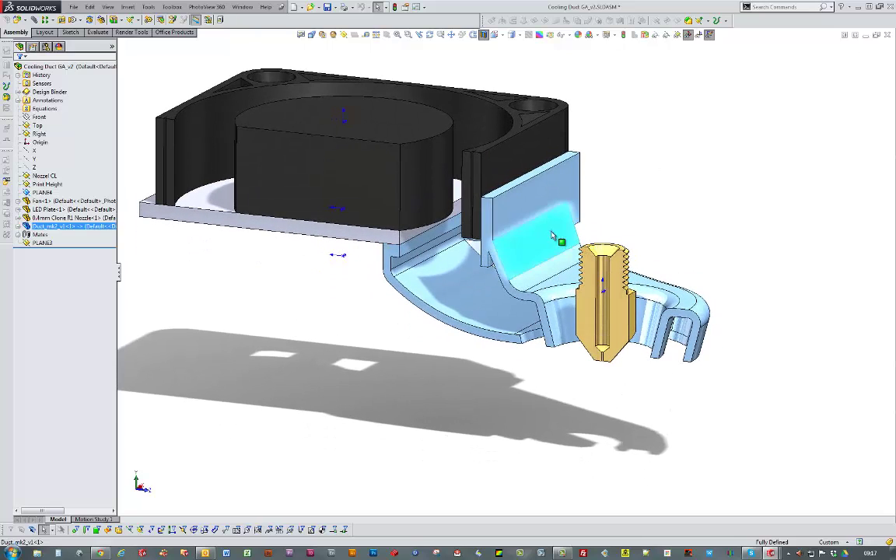
Open the Duct_mk2 part on its own and orbit to see its underside.
click(577, 182)
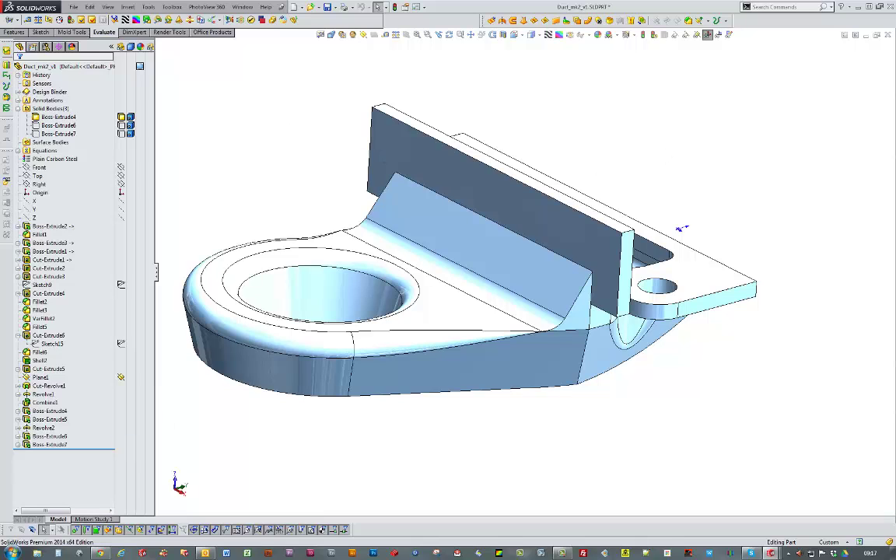
ctrl+middle_drag(681, 228, 772, 251)
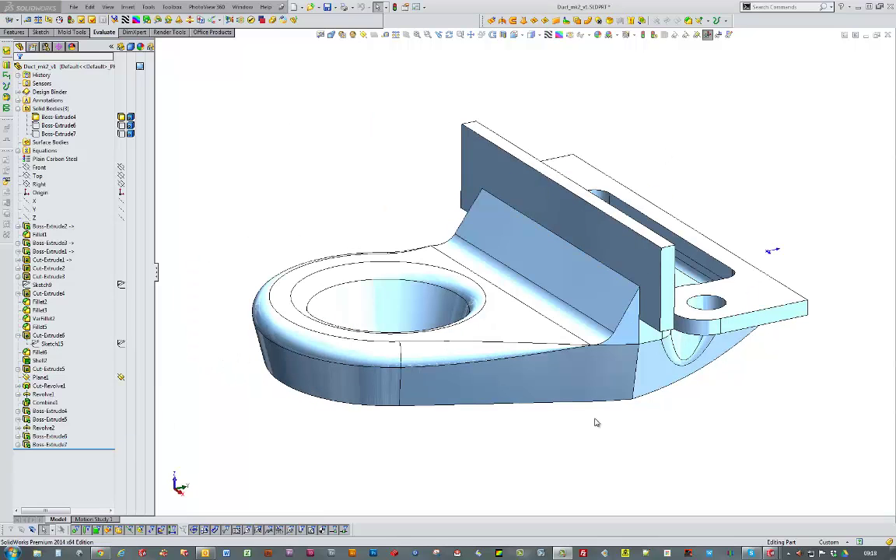
middle_drag(644, 453, 515, 336)
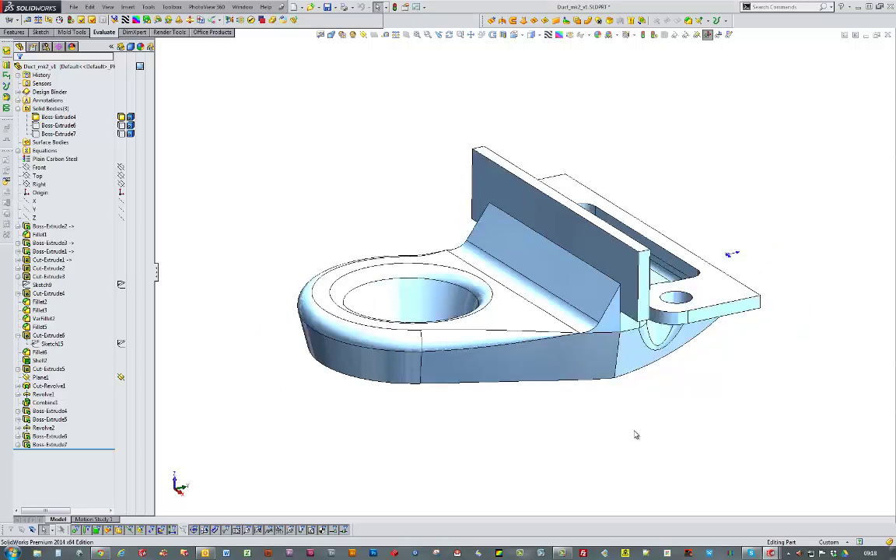
key(Down)
key(Down)
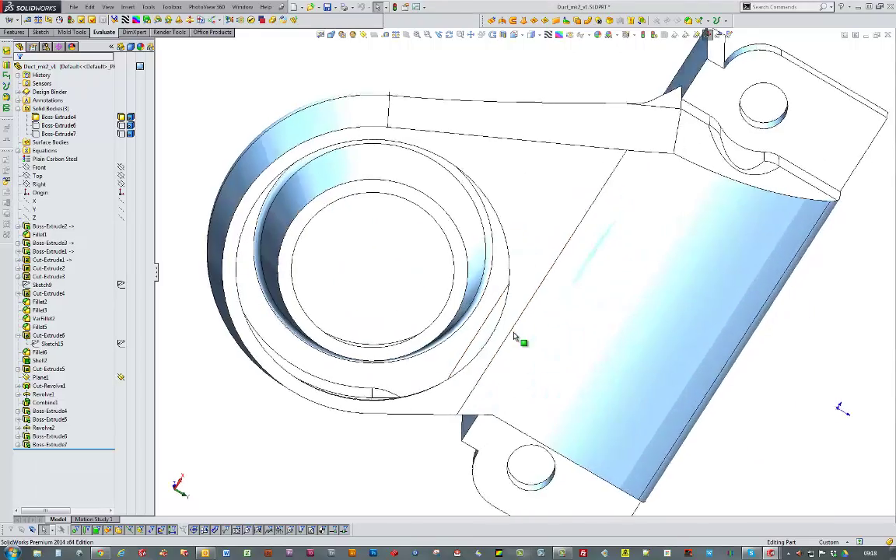
key(Down)
key(Down)
key(Down)
key(Down)
key(Down)
key(Down)
key(Down)
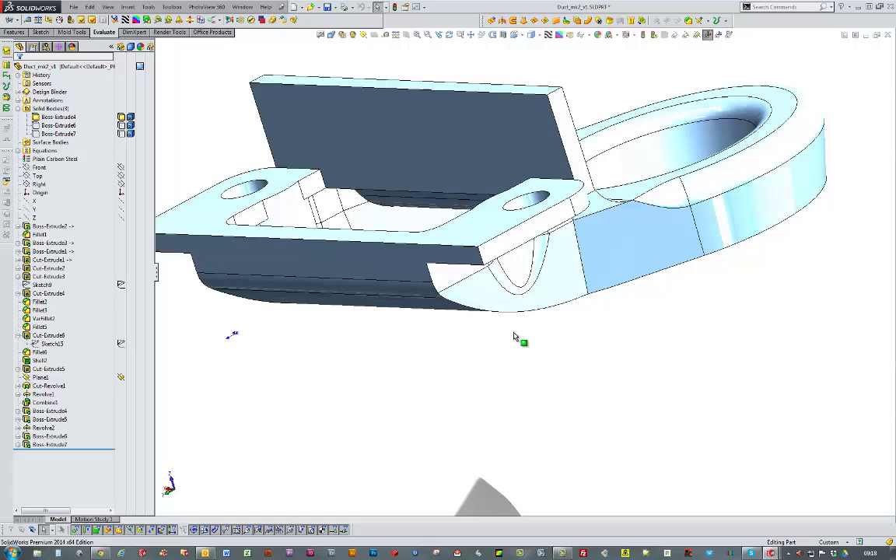
Rotate the duct until it lies flat with the flange pointing back-right.
key(Down)
key(Down)
key(Down)
key(Left)
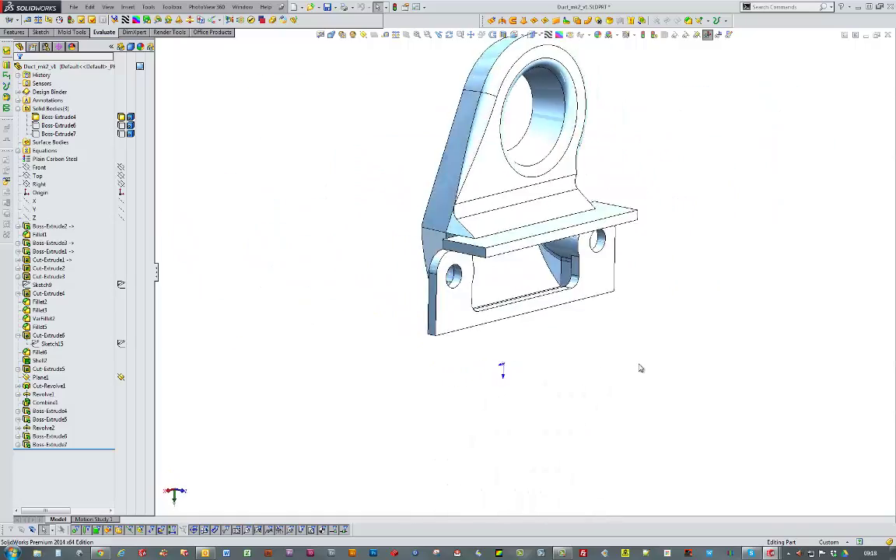
key(Left)
key(Left)
key(Left)
key(Down)
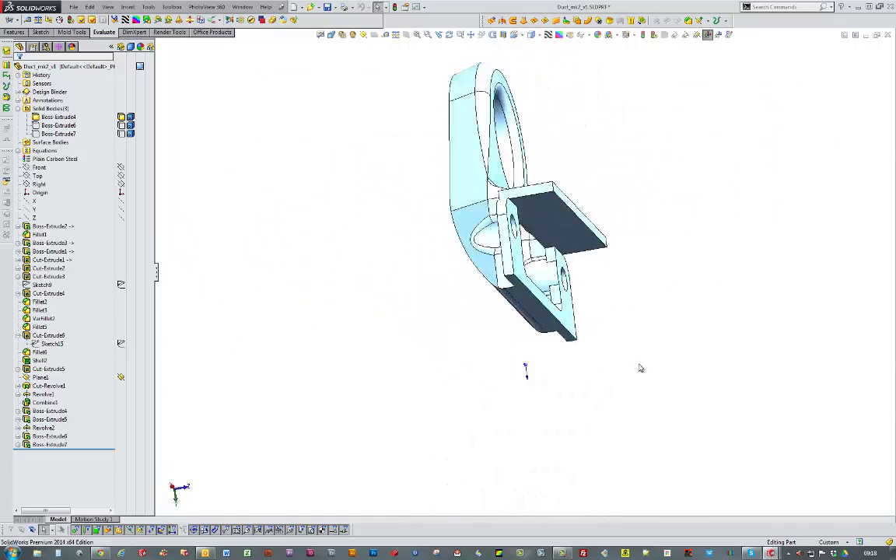
key(Down)
key(Down)
key(Down)
key(Down)
key(Down)
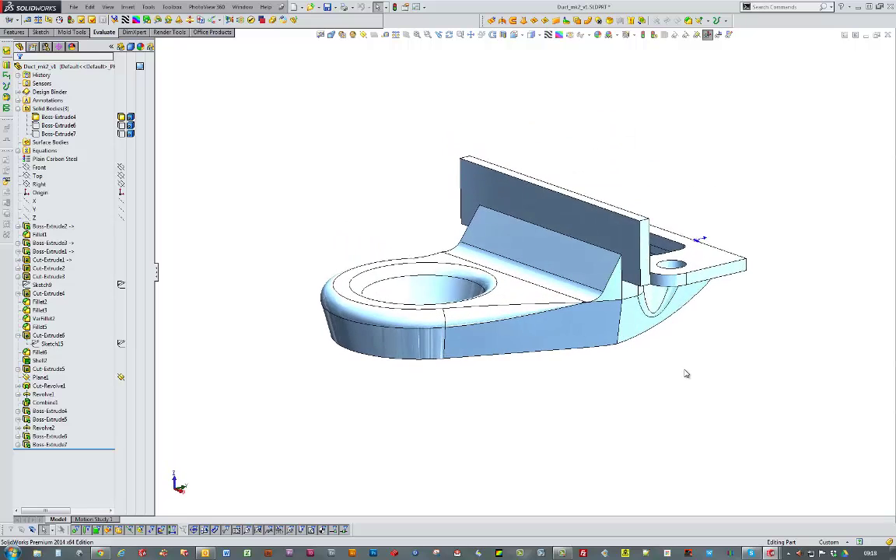
key(Down)
key(Left)
key(Left)
key(Down)
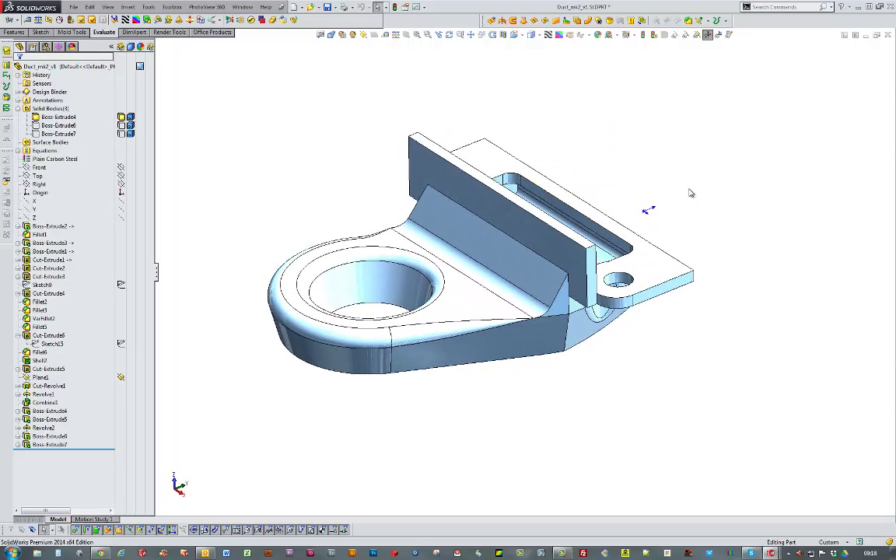
Run Flow Simulation Xpress on the duct and display the velocity trajectory plot.
click(151, 71)
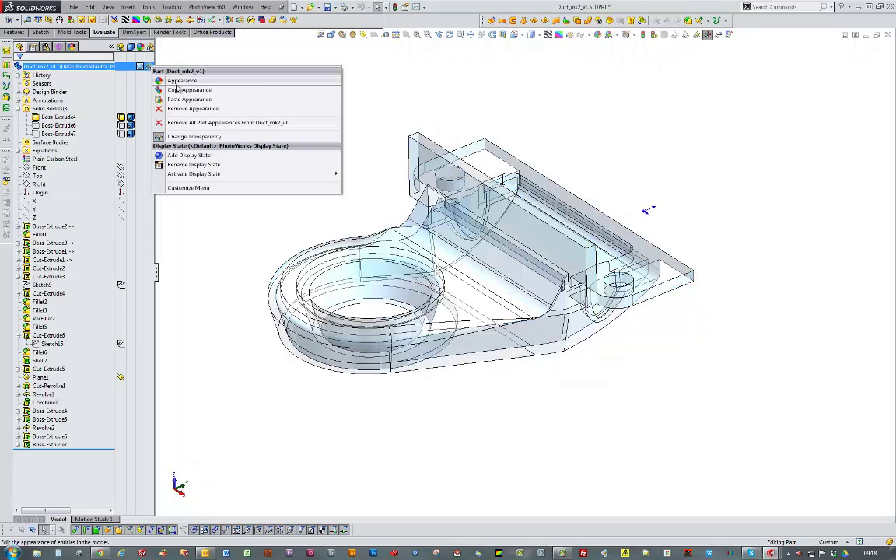
key(Escape)
key(Up)
key(Up)
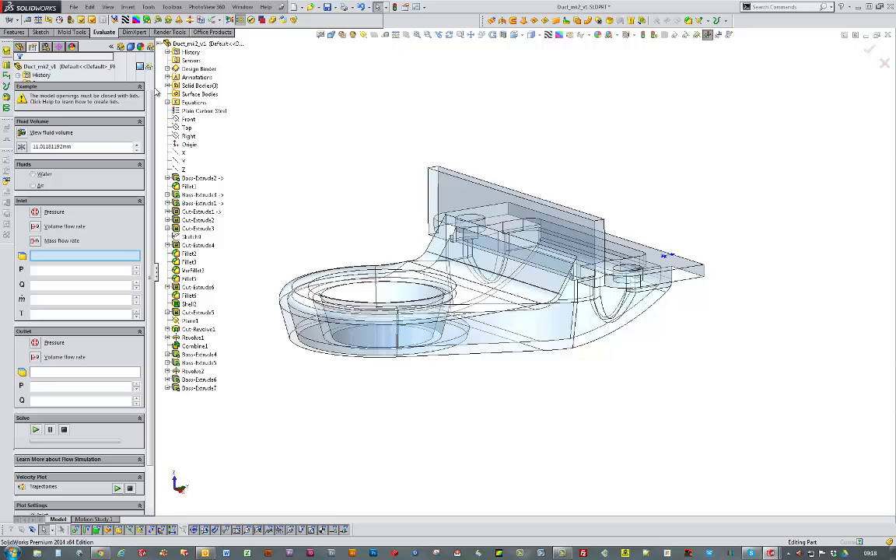
click(149, 72)
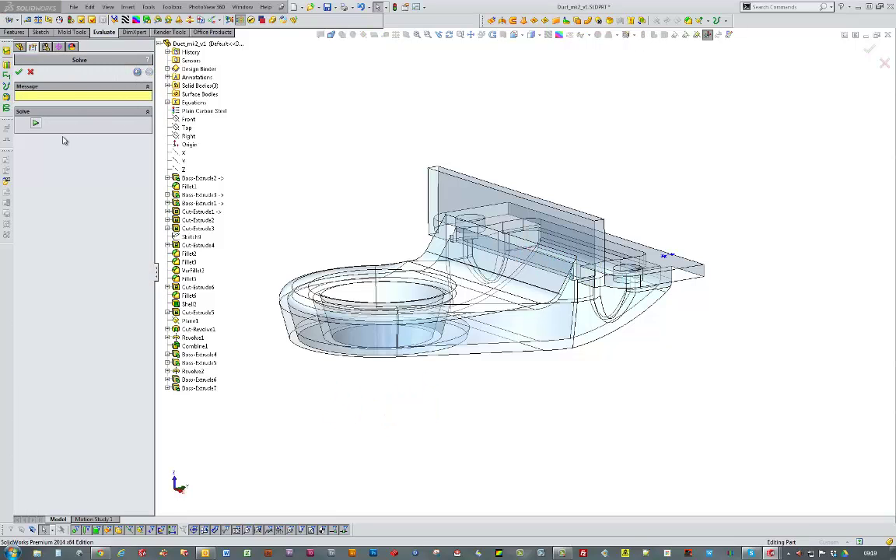
click(35, 123)
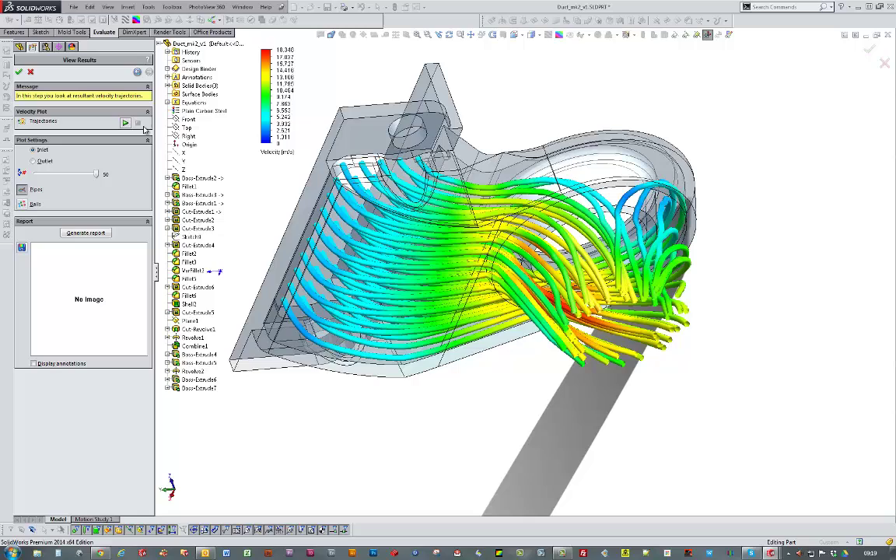
Replay the velocity trajectory pipe animation through the duct.
click(124, 125)
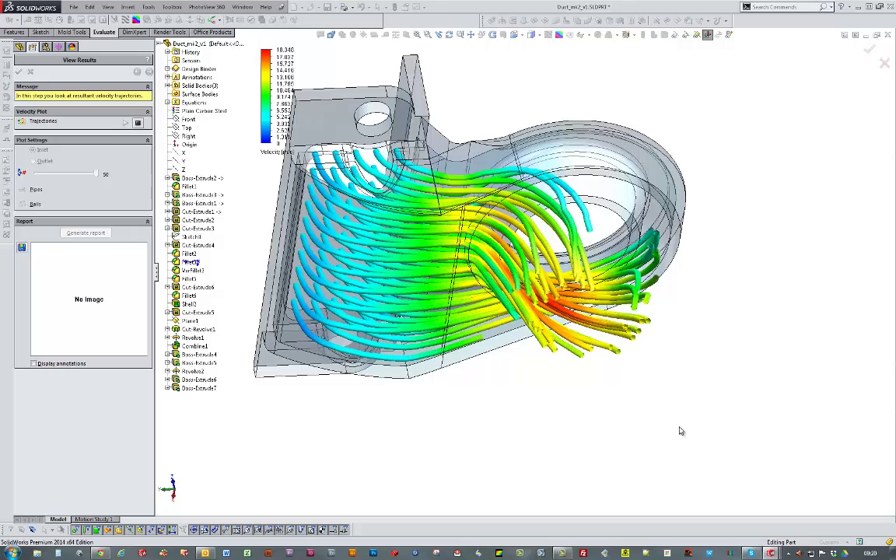
Rotate to a top-down oblique view of the duct slots and round outlet.
key(shift+Up)
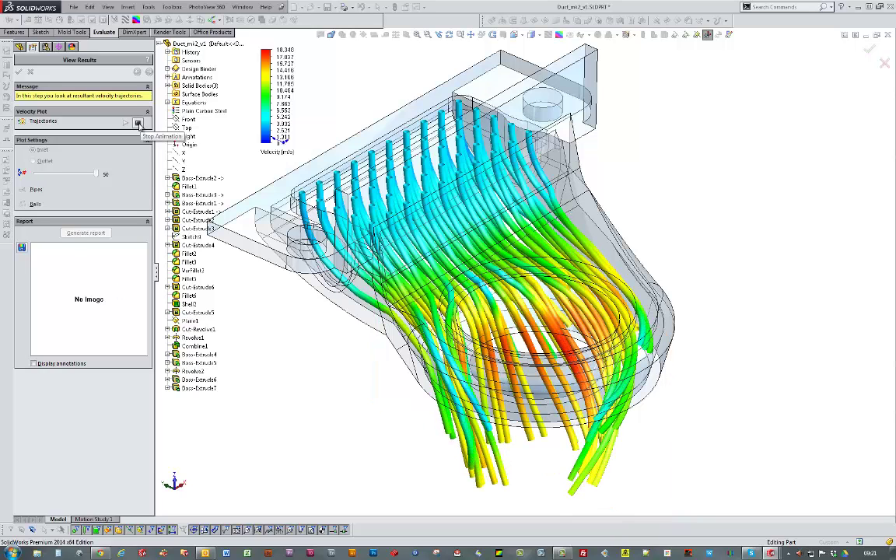
Switch the trajectory display to Balls and play the animation.
click(22, 205)
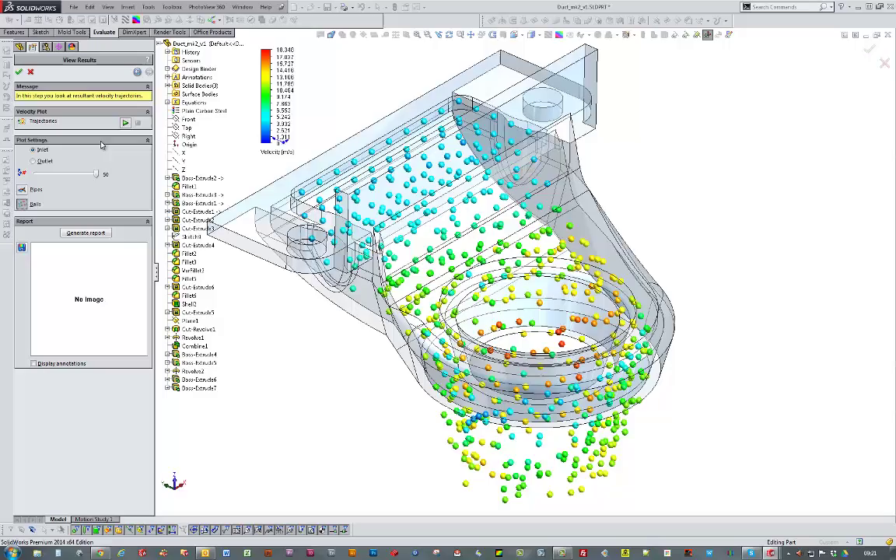
click(125, 123)
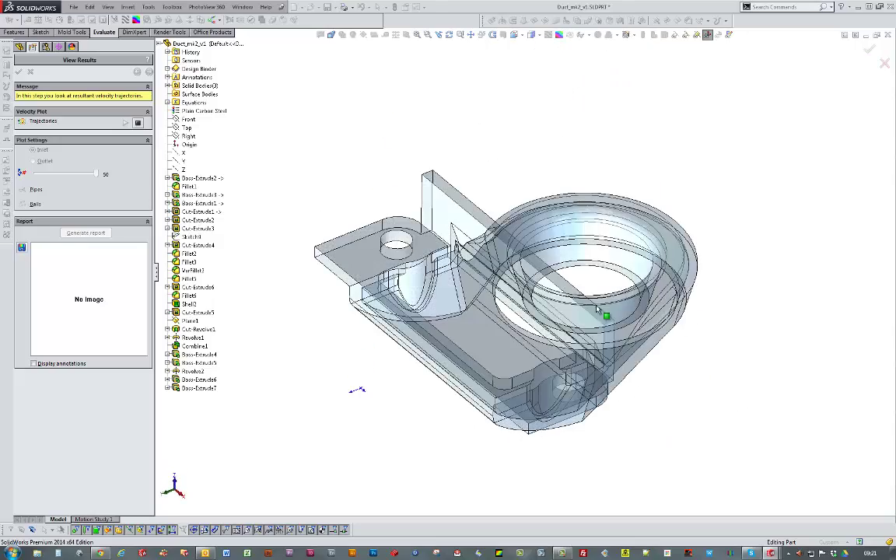
Replay the balls, then switch back to Pipes and replay the trajectory animation.
click(138, 123)
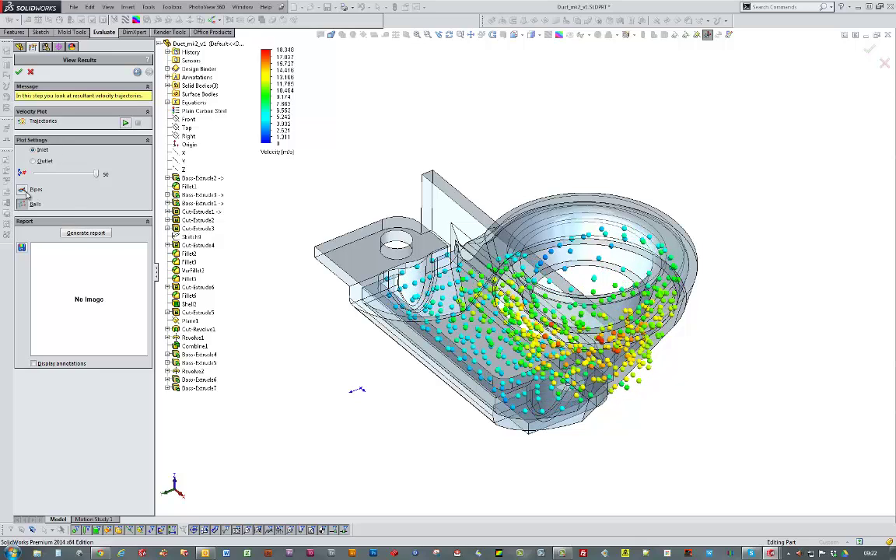
click(25, 191)
click(124, 122)
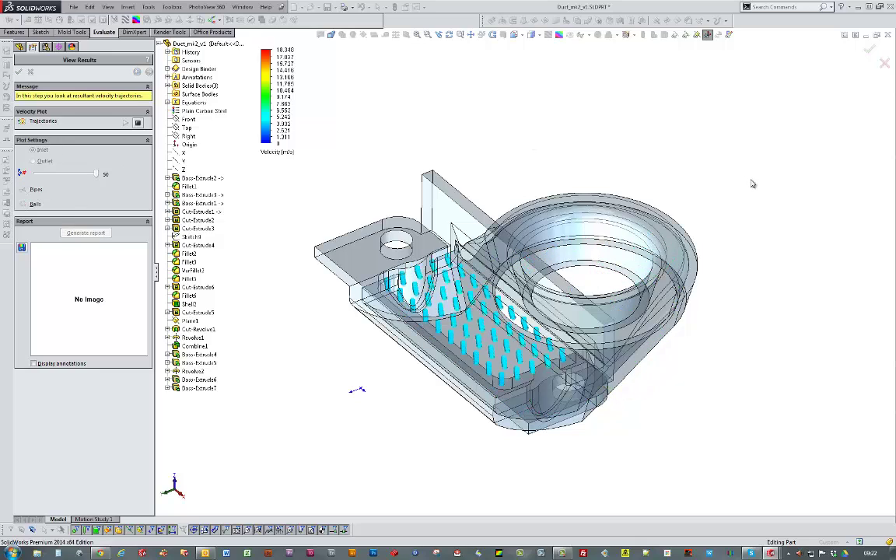